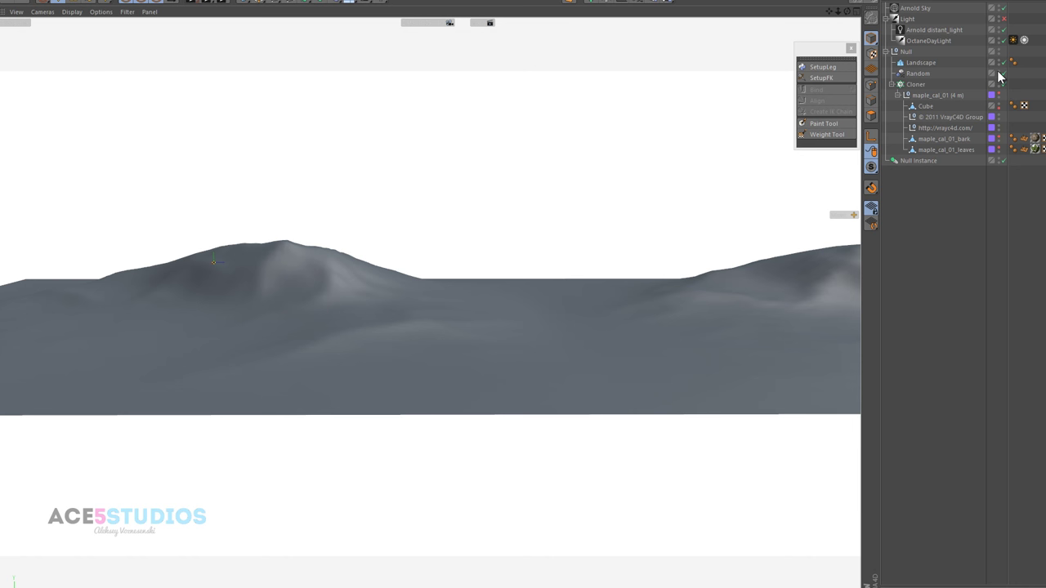
Step: Select the Cloner and run the interactive Thea Darkroom render with Presto (MC), restarting it once
{"action": "left_click", "coordinate": [908, 84]}
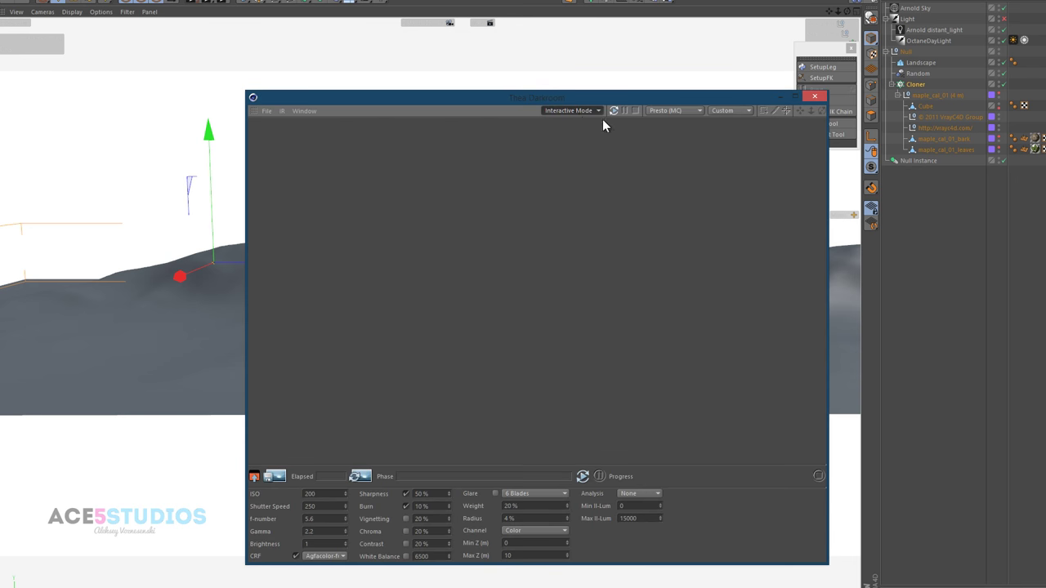
{"action": "left_click", "coordinate": [615, 110]}
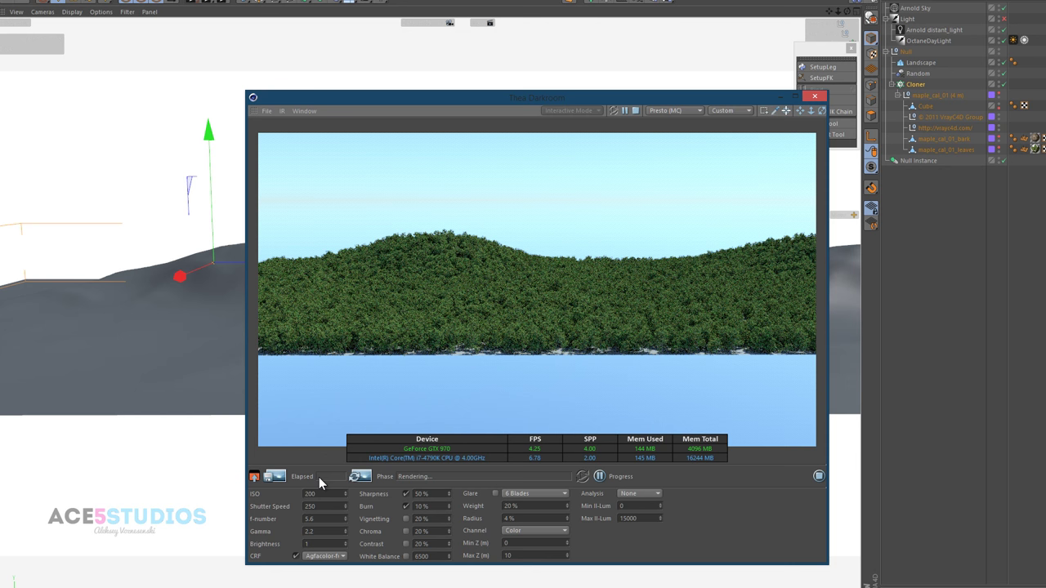
{"action": "left_click", "coordinate": [332, 495]}
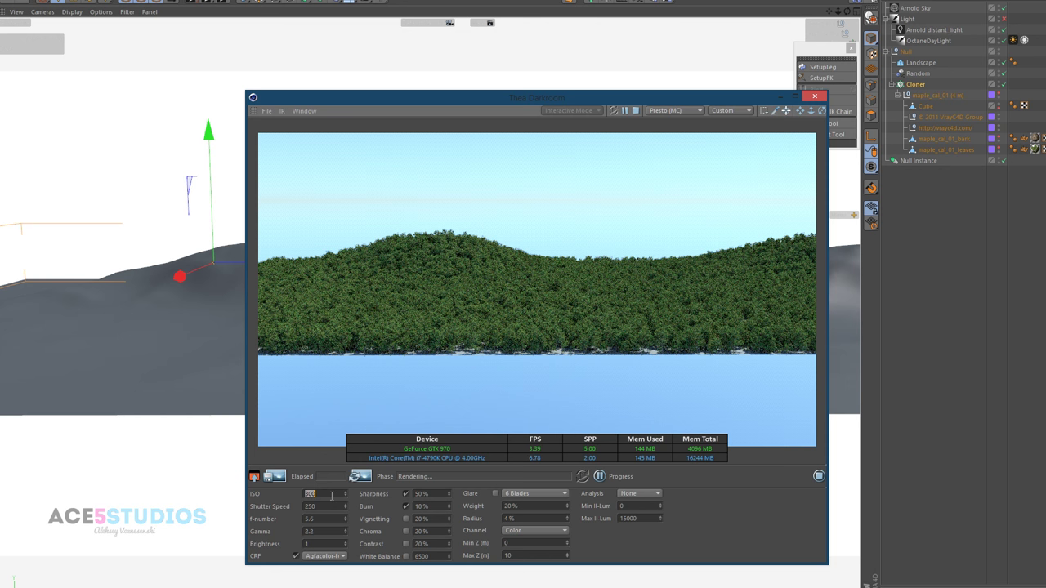
{"action": "left_click", "coordinate": [635, 110]}
{"action": "left_click", "coordinate": [613, 110]}
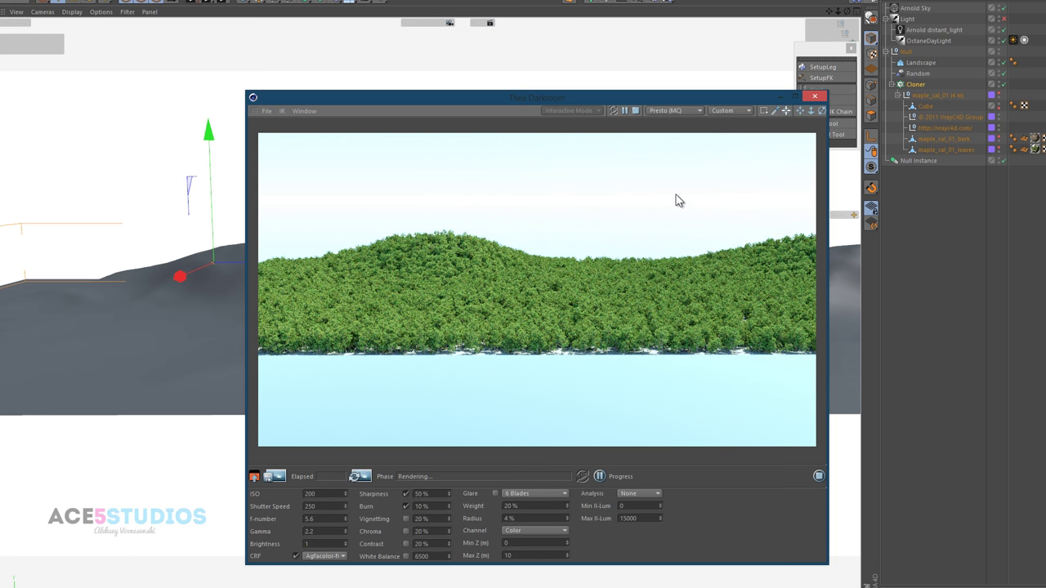
Step: Try an ISO of 100 in the Thea render and restore it to 200
{"action": "left_click", "coordinate": [346, 504]}
{"action": "double_click", "coordinate": [331, 496]}
{"action": "type", "text": "100"}
{"action": "key", "text": "Return"}
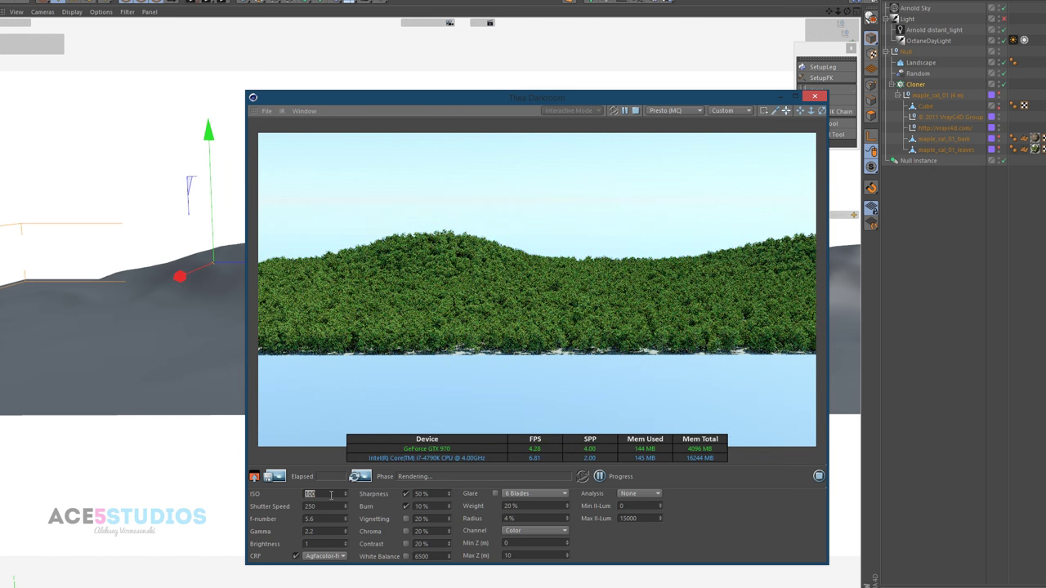
{"action": "type", "text": "200"}
{"action": "key", "text": "Return"}
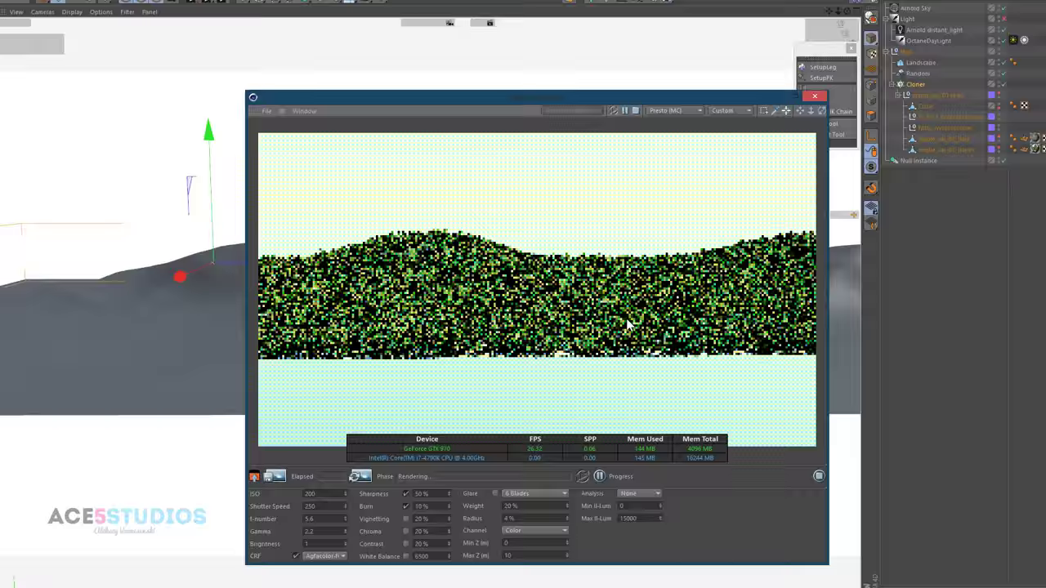
Step: Examine the cloned forest from several angles in the live Thea render and stop the render
{"action": "left_click_drag", "start_coordinate": [627, 326], "coordinate": [674, 334], "text": "alt"}
{"action": "left_click_drag", "start_coordinate": [495, 297], "coordinate": [589, 301], "text": "alt"}
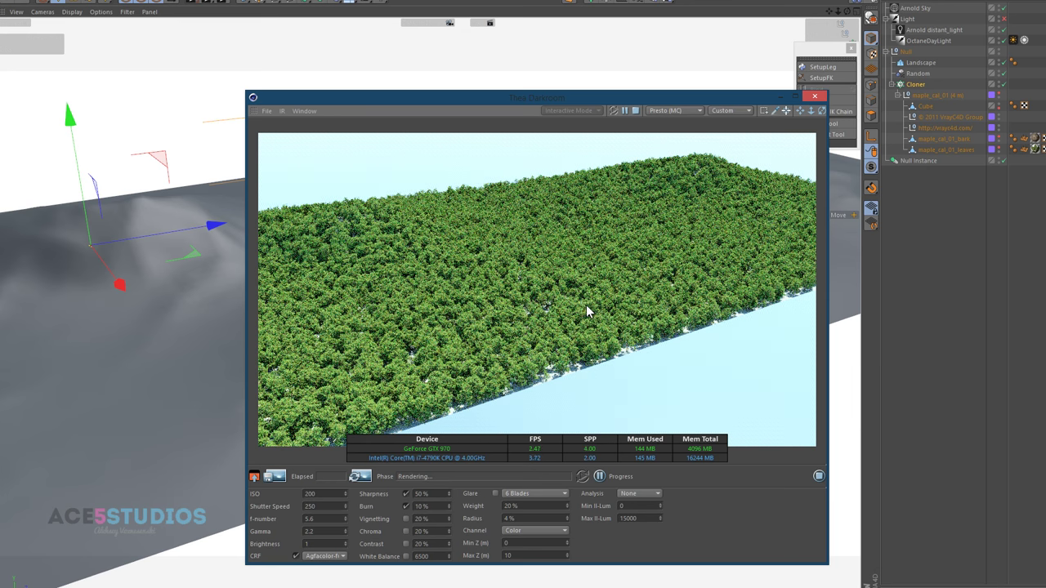
{"action": "left_click_drag", "start_coordinate": [613, 298], "coordinate": [584, 286], "text": "alt"}
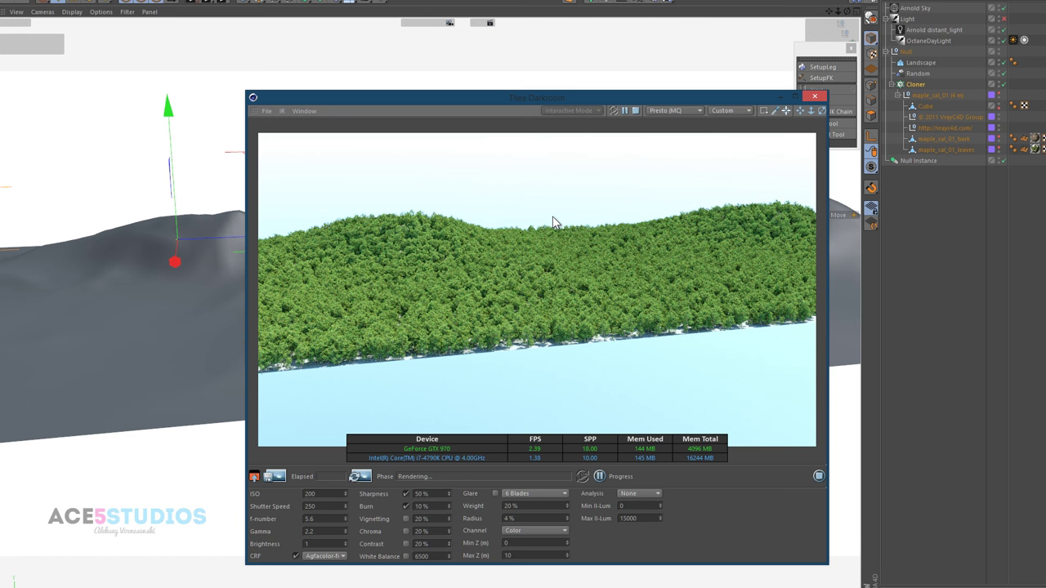
{"action": "left_click", "coordinate": [636, 111]}
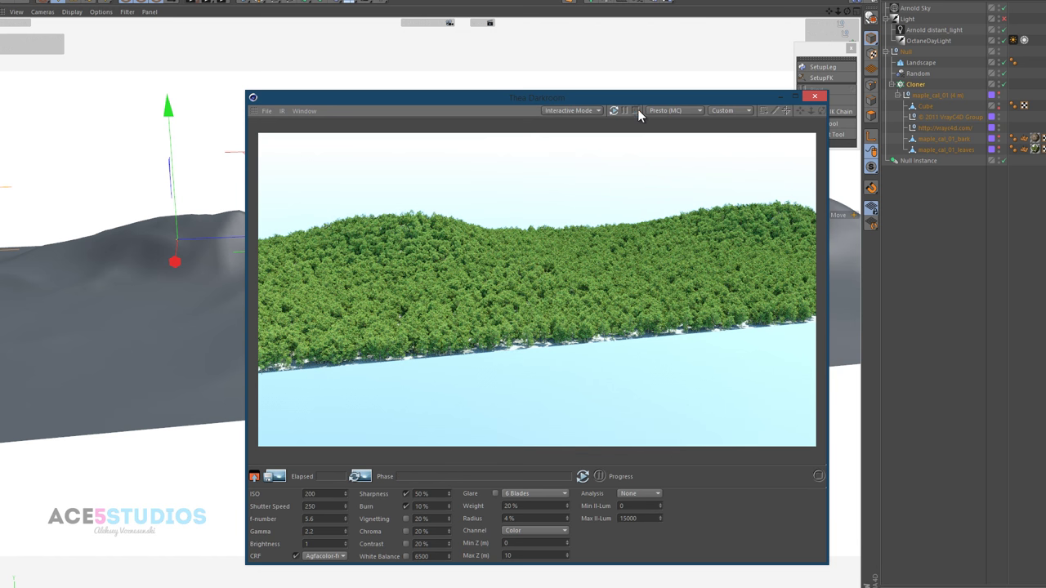
Step: Open the Octane Live Viewer and start rendering the forest scene in it
{"action": "left_click", "coordinate": [495, 0]}
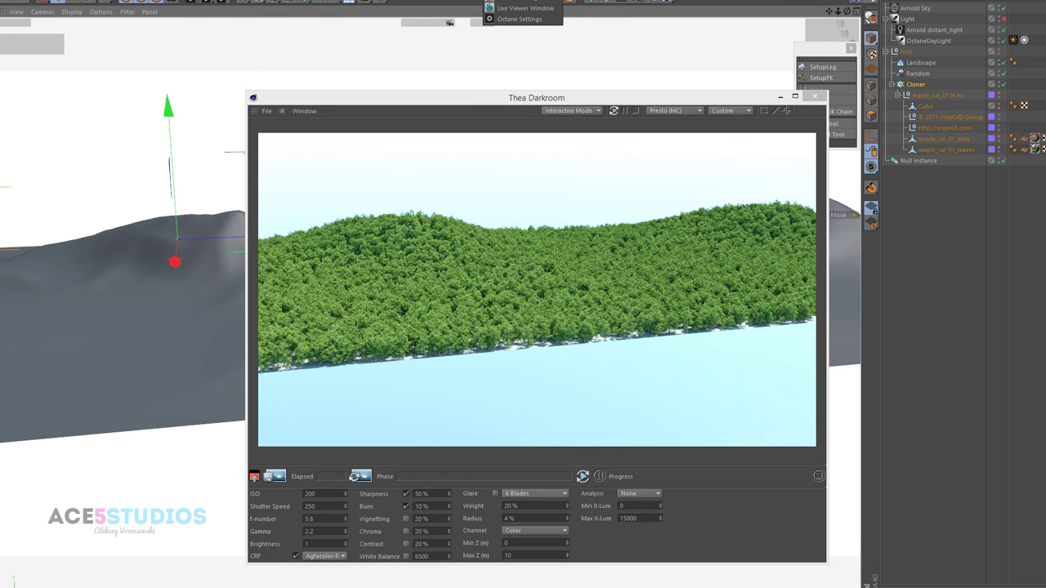
{"action": "left_click", "coordinate": [515, 5]}
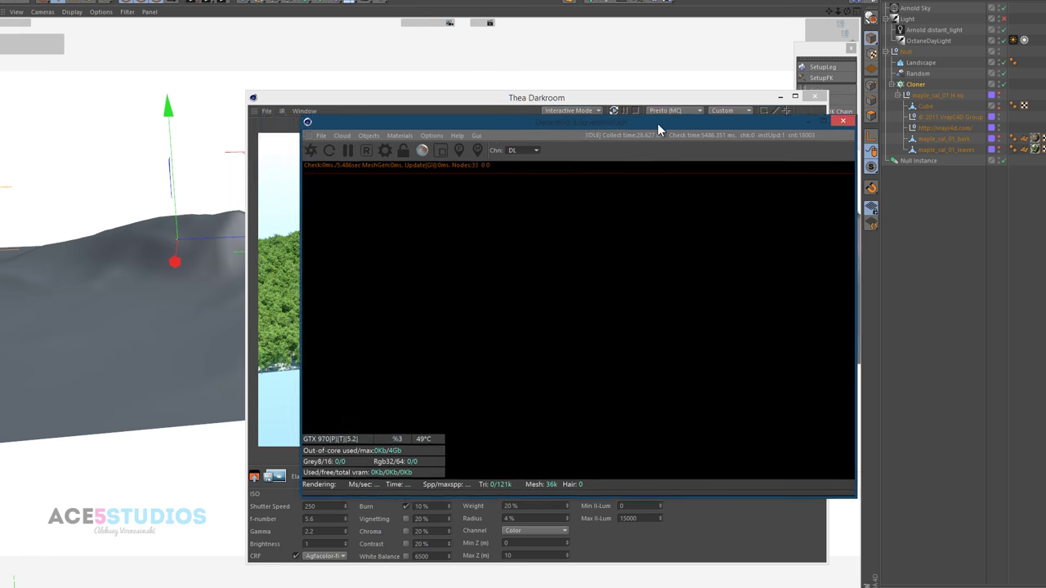
{"action": "left_click", "coordinate": [271, 149]}
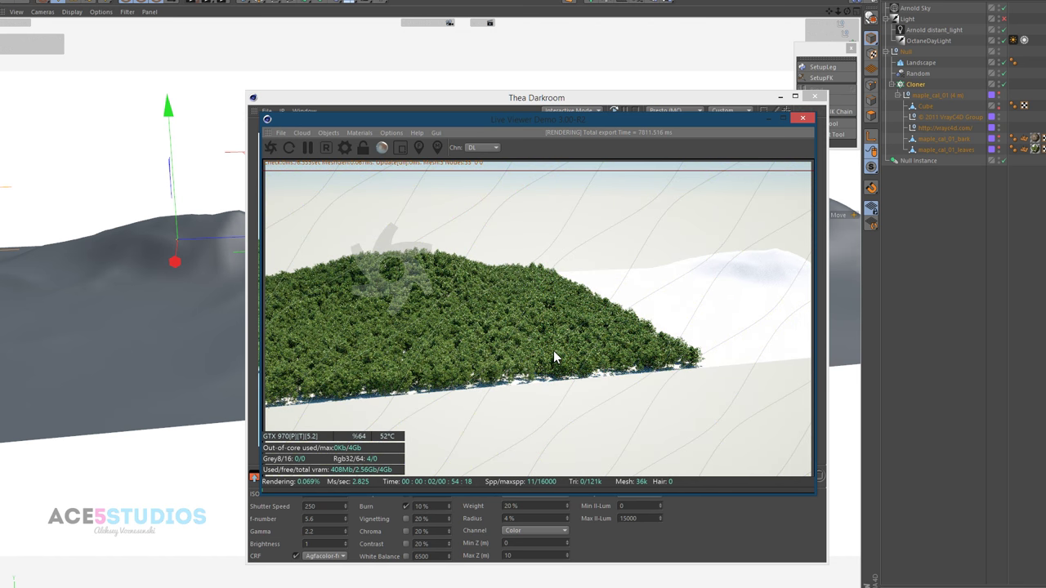
Step: Check how the Octane render follows changes of the viewing angle and pause it
{"action": "left_click_drag", "start_coordinate": [519, 331], "coordinate": [484, 317]}
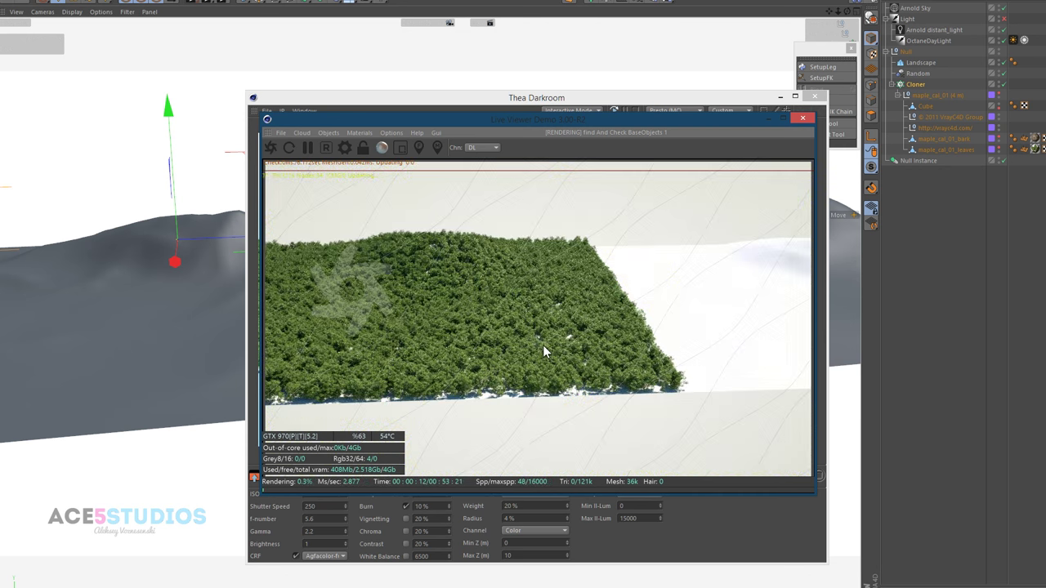
{"action": "left_click_drag", "start_coordinate": [619, 395], "coordinate": [525, 335]}
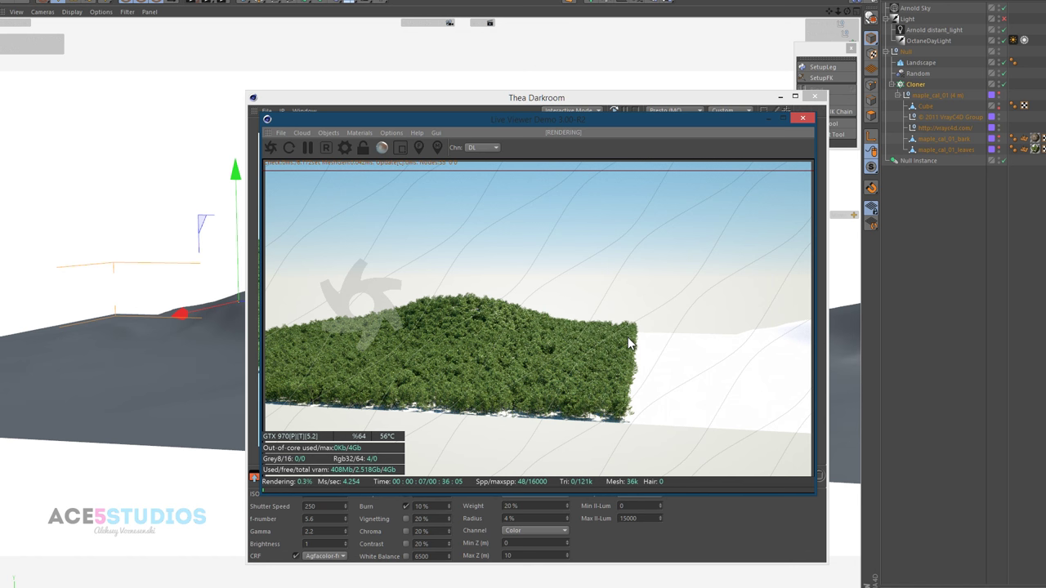
{"action": "left_click", "coordinate": [309, 142]}
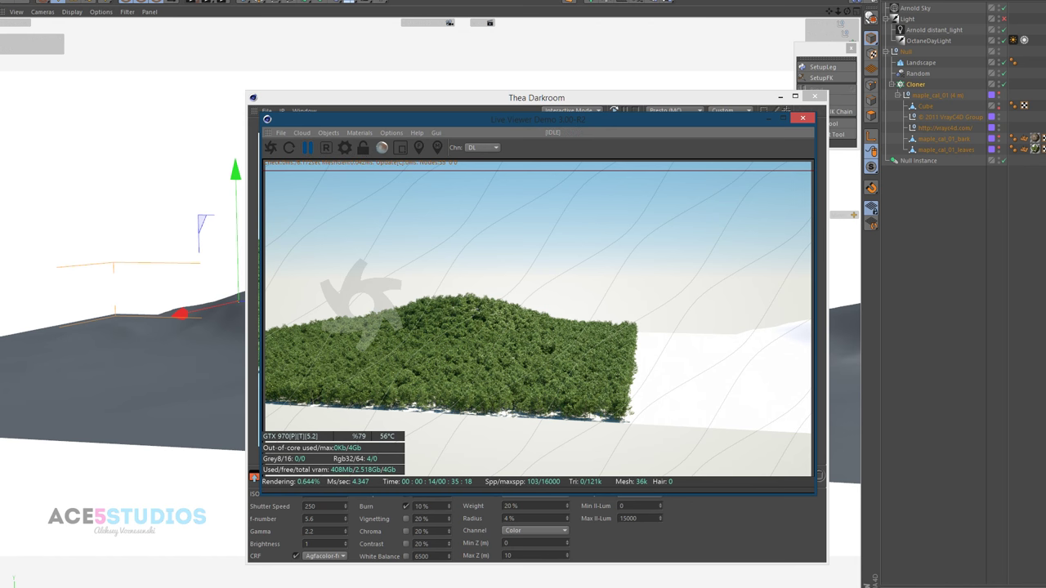
Step: Open the Arnold IPR window and render the forest interactively from a changed viewing angle
{"action": "left_click", "coordinate": [490, 25]}
{"action": "left_click", "coordinate": [433, 3]}
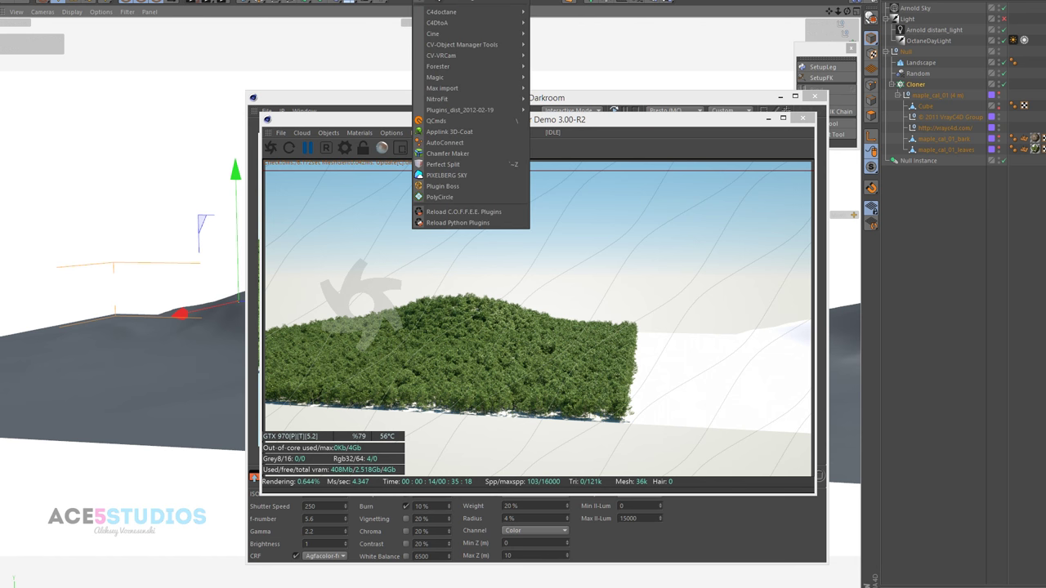
{"action": "mouse_move", "coordinate": [466, 24]}
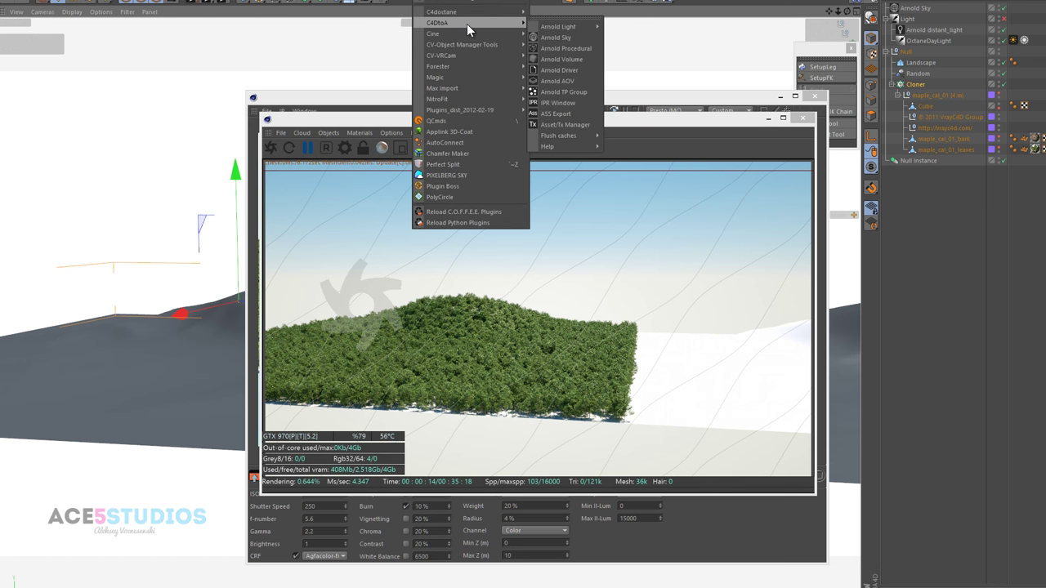
{"action": "left_click", "coordinate": [571, 103]}
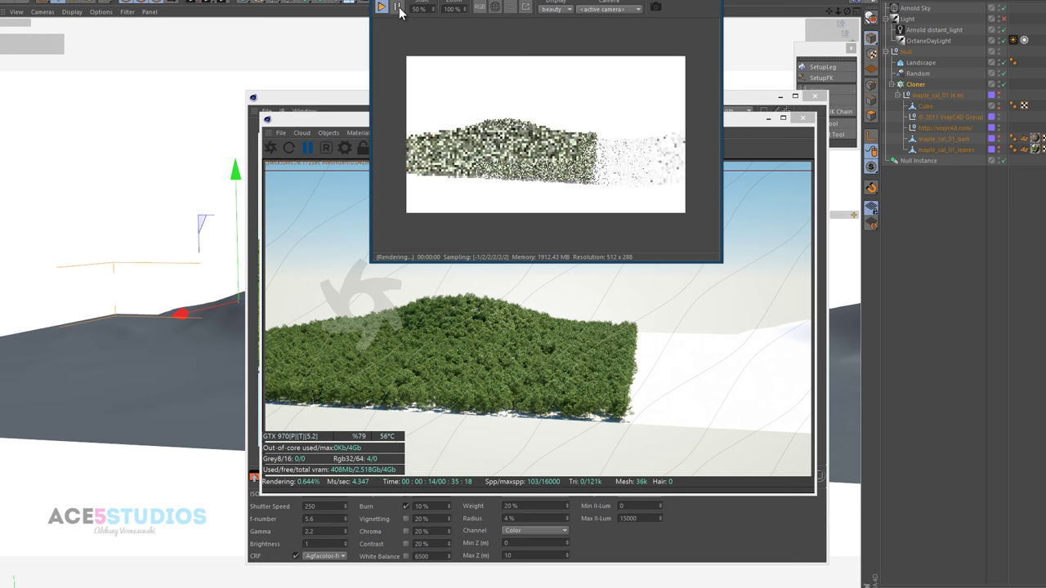
{"action": "left_click", "coordinate": [380, 7]}
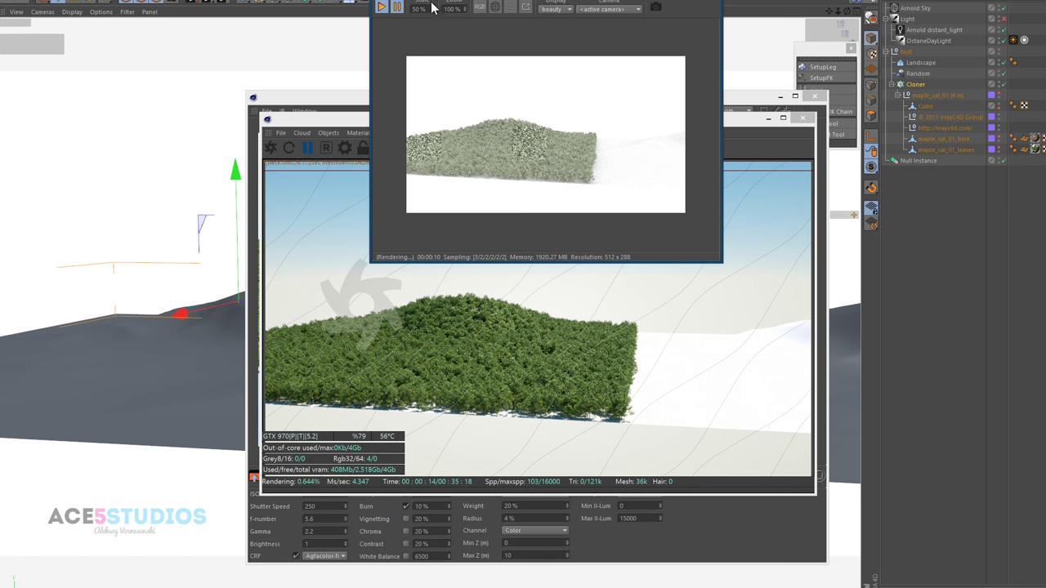
{"action": "left_click_drag", "start_coordinate": [535, 156], "coordinate": [557, 167], "text": "alt"}
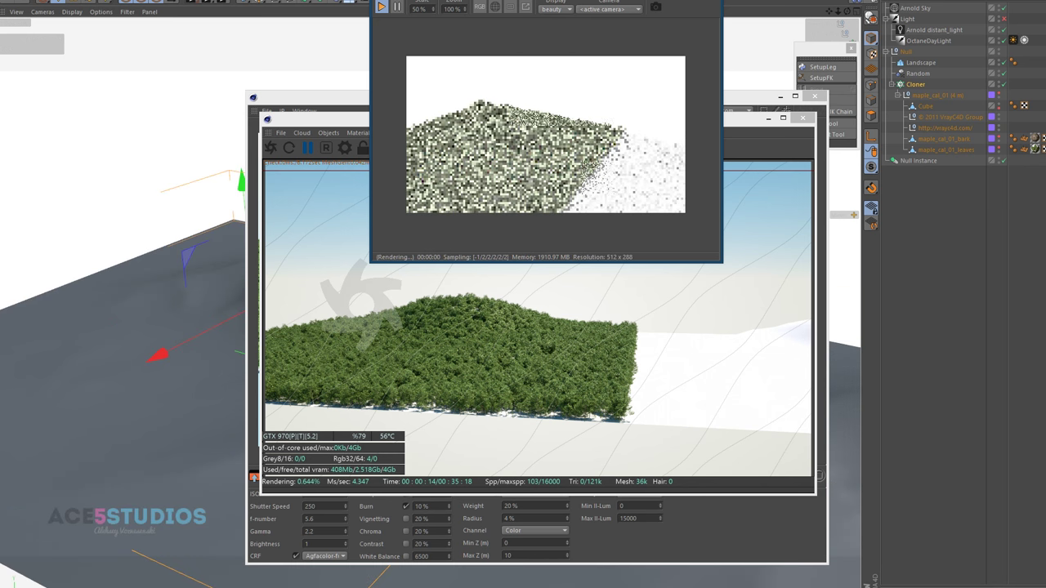
Step: Detach the C4DtoA commands as a floating palette and reopen the Arnold IPR window to render again
{"action": "left_click", "coordinate": [707, 0]}
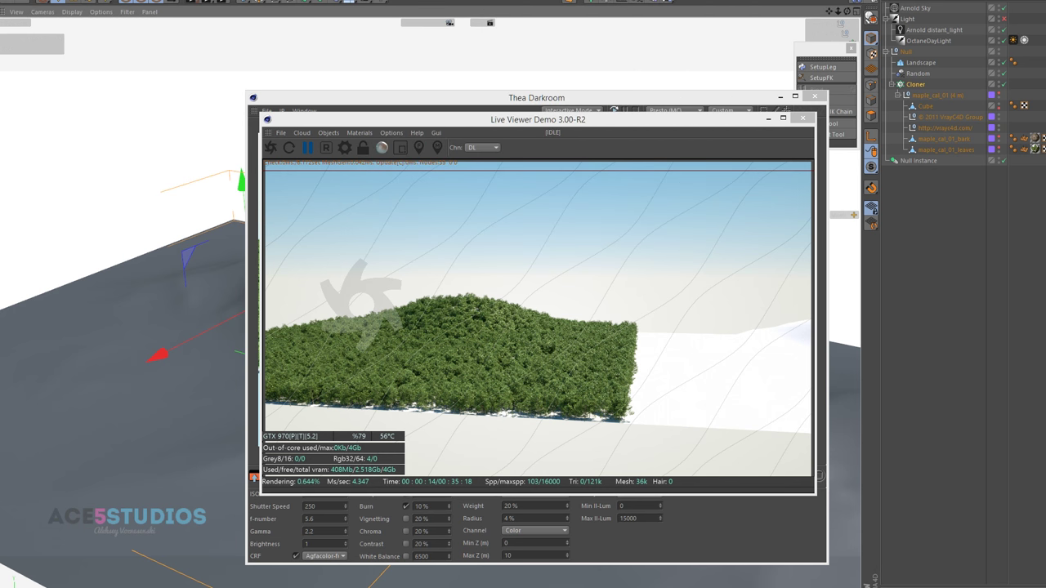
{"action": "left_click", "coordinate": [397, 0]}
{"action": "mouse_move", "coordinate": [425, 0]}
{"action": "mouse_move", "coordinate": [517, 26]}
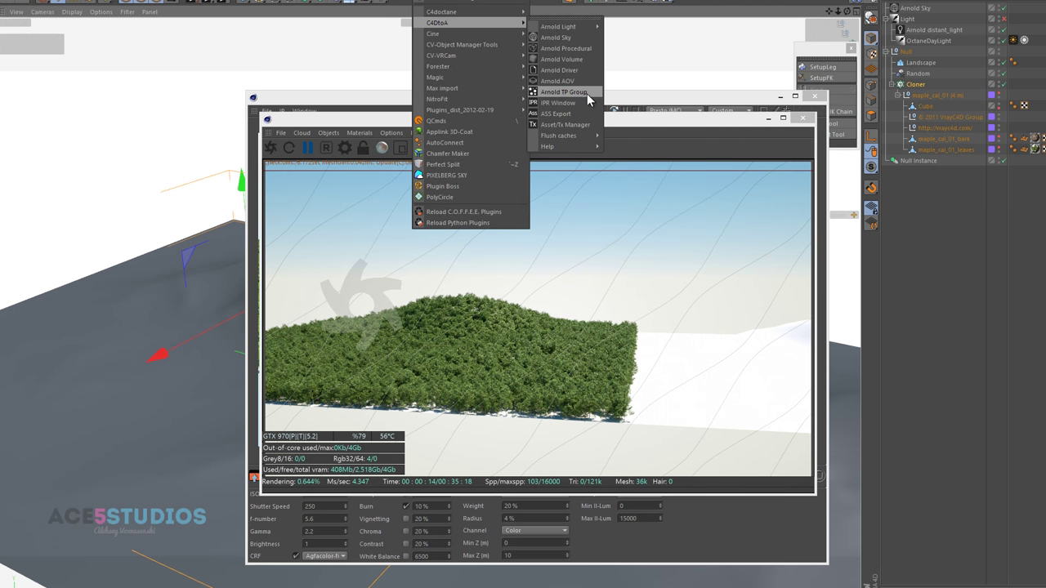
{"action": "left_click", "coordinate": [584, 19]}
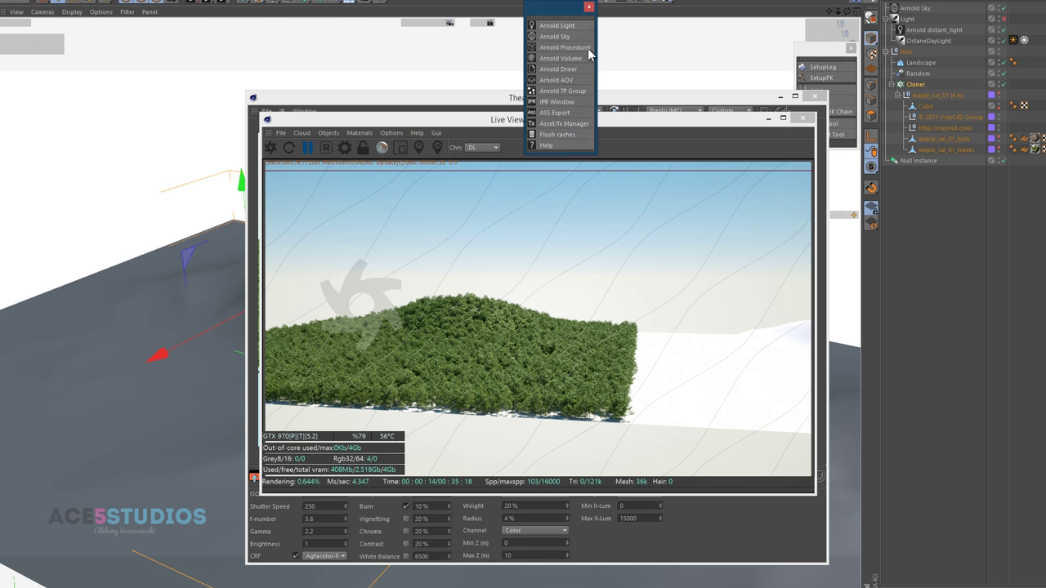
{"action": "left_click", "coordinate": [566, 100]}
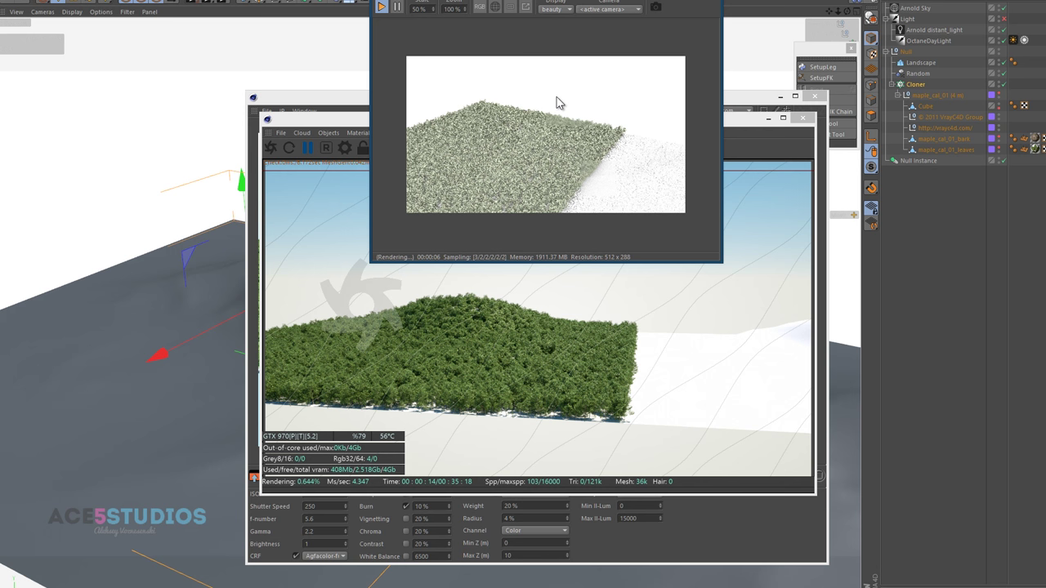
Step: Examine the forest edge and hill from different angles and distances in the live Arnold IPR render
{"action": "mouse_move", "coordinate": [531, 152]}
{"action": "left_mouse_down", "text": "alt"}
{"action": "mouse_move", "coordinate": [506, 145]}
{"action": "mouse_move", "coordinate": [534, 157]}
{"action": "left_mouse_up", "text": "alt"}
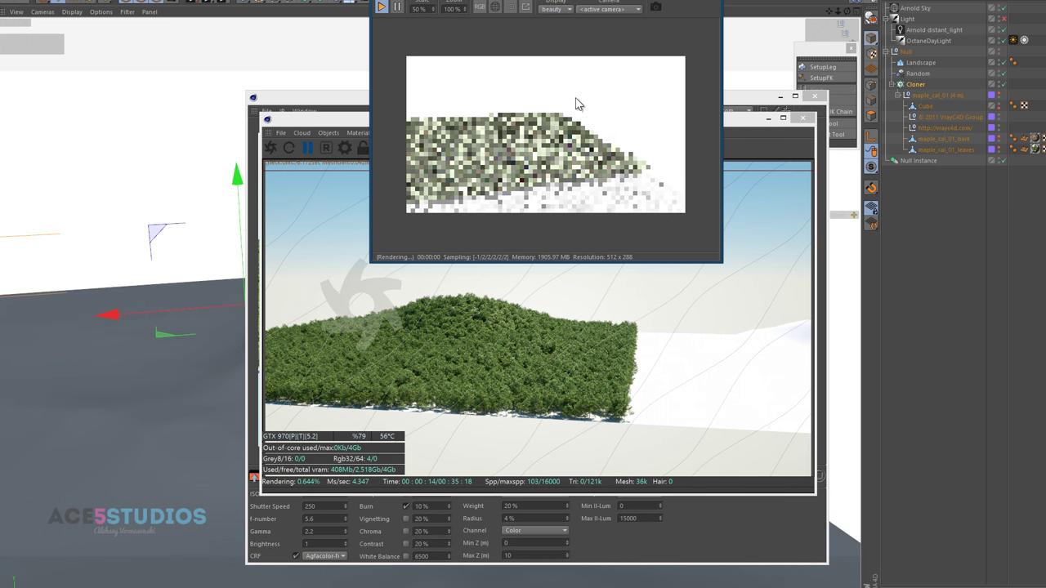
{"action": "middle_click_drag", "start_coordinate": [576, 99], "coordinate": [631, 41], "text": "alt"}
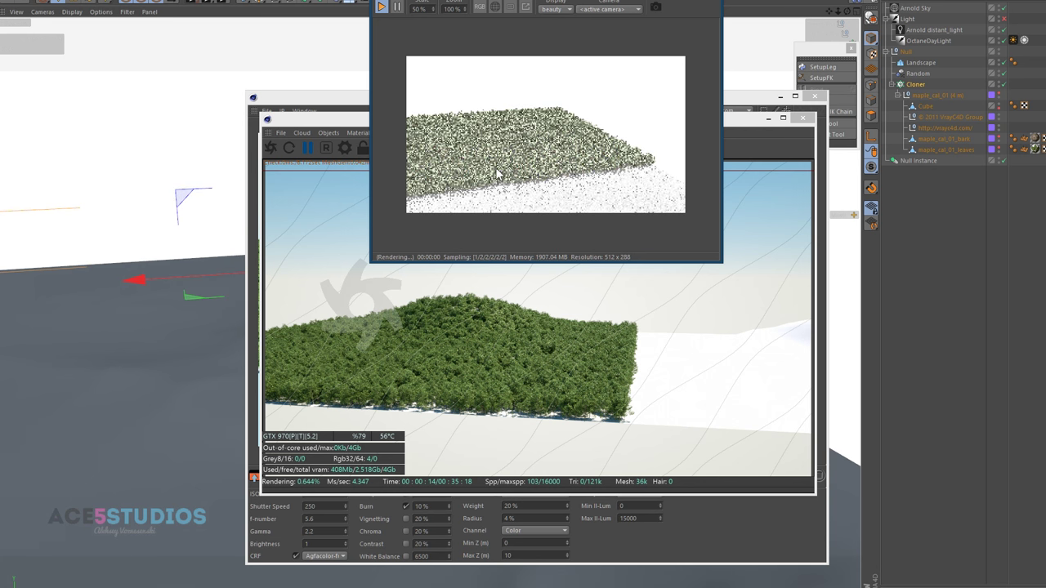
{"action": "middle_click_drag", "start_coordinate": [506, 154], "coordinate": [701, 0], "text": "alt"}
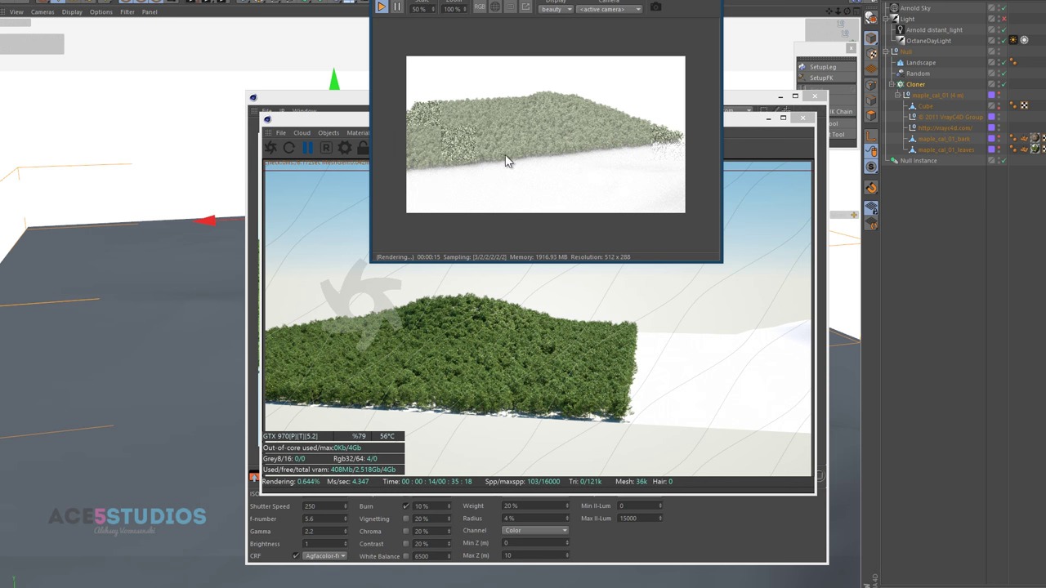
{"action": "left_click_drag", "start_coordinate": [622, 130], "coordinate": [664, 130], "text": "alt"}
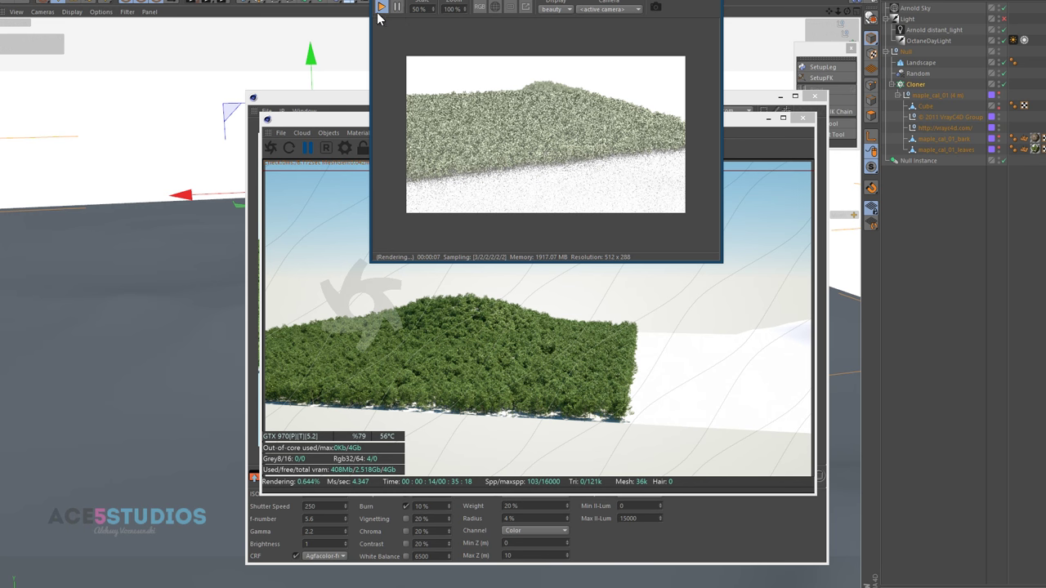
{"action": "left_click_drag", "start_coordinate": [525, 166], "coordinate": [729, 122], "text": "alt"}
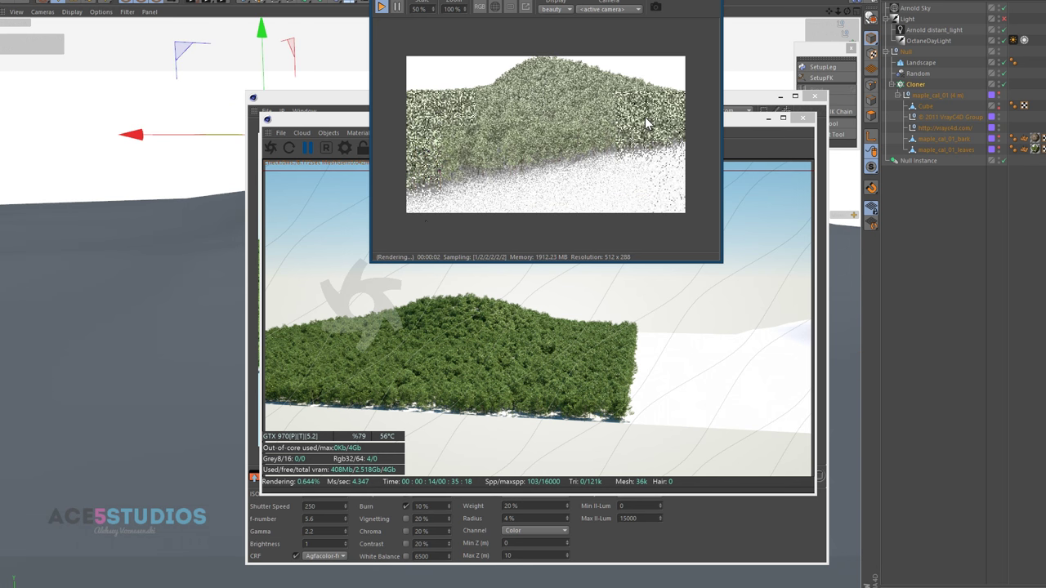
Step: Disable the Null Instance object and pause the Arnold IPR render
{"action": "left_click", "coordinate": [1002, 159]}
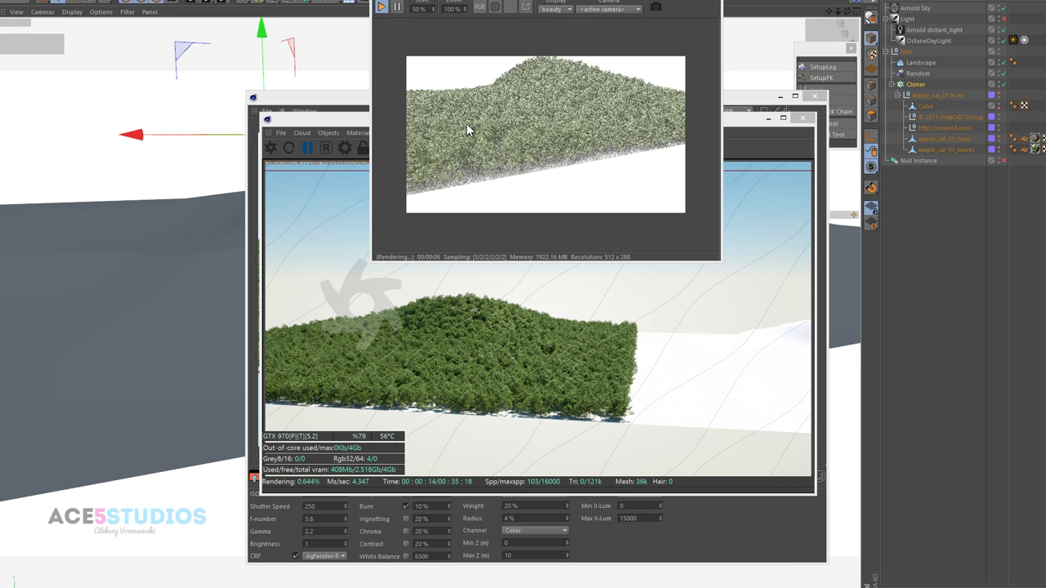
{"action": "left_click", "coordinate": [398, 8]}
Step: Restart the Octane Live Viewer render for the current view and stop the Arnold IPR render
{"action": "left_click", "coordinate": [272, 148]}
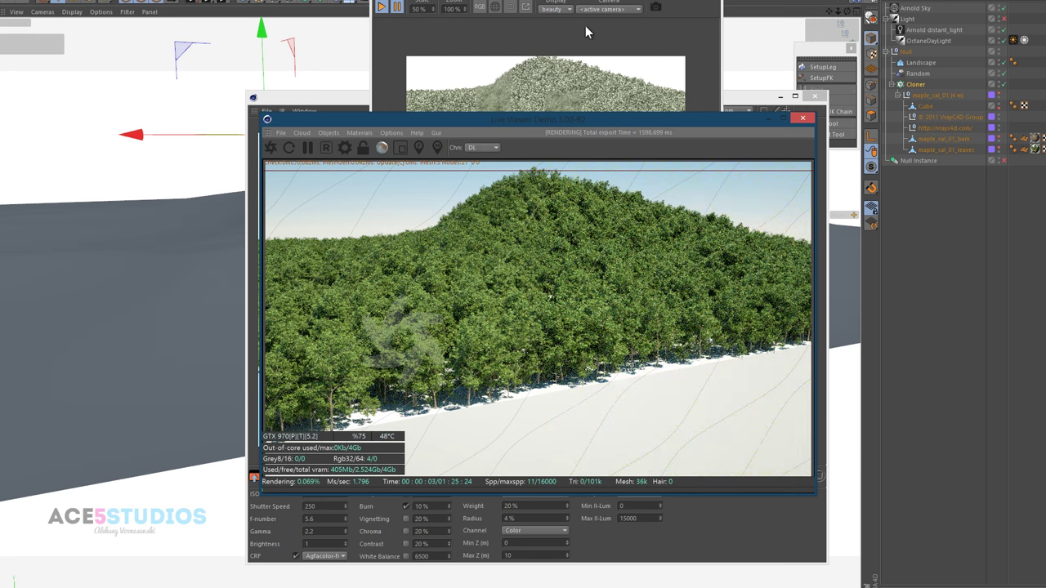
{"action": "left_click", "coordinate": [585, 25]}
{"action": "left_click", "coordinate": [381, 8]}
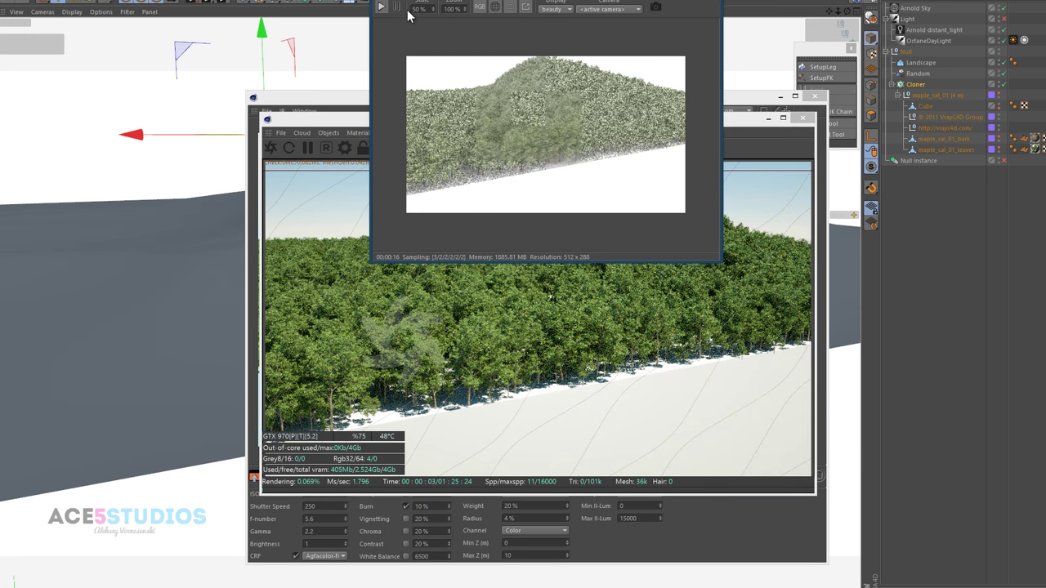
Step: Pause the Octane render and restart the interactive render in Thea Darkroom for the current view
{"action": "left_click", "coordinate": [764, 141]}
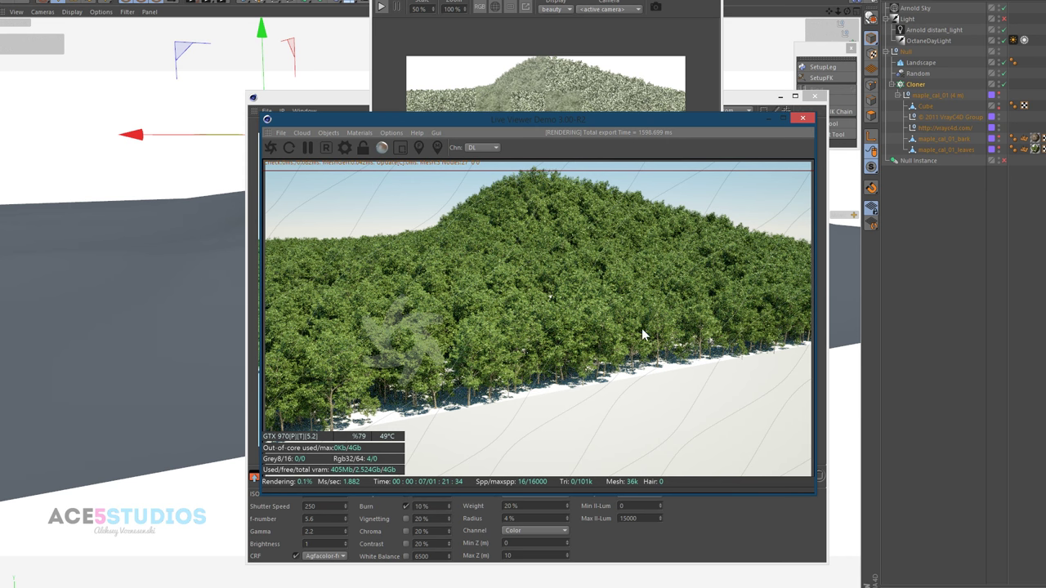
{"action": "left_click", "coordinate": [310, 148]}
{"action": "left_click", "coordinate": [359, 100]}
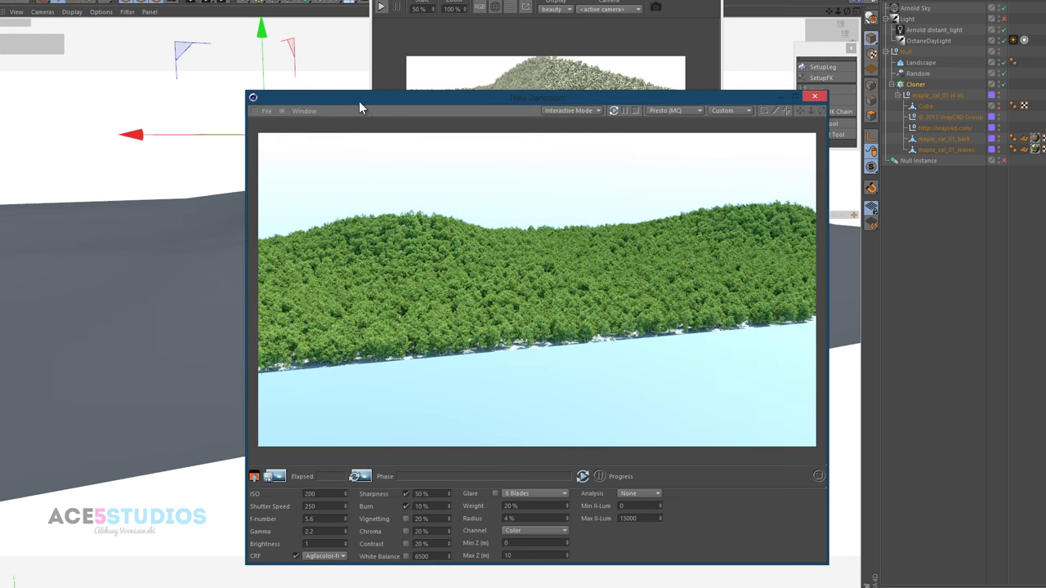
{"action": "left_click", "coordinate": [614, 111]}
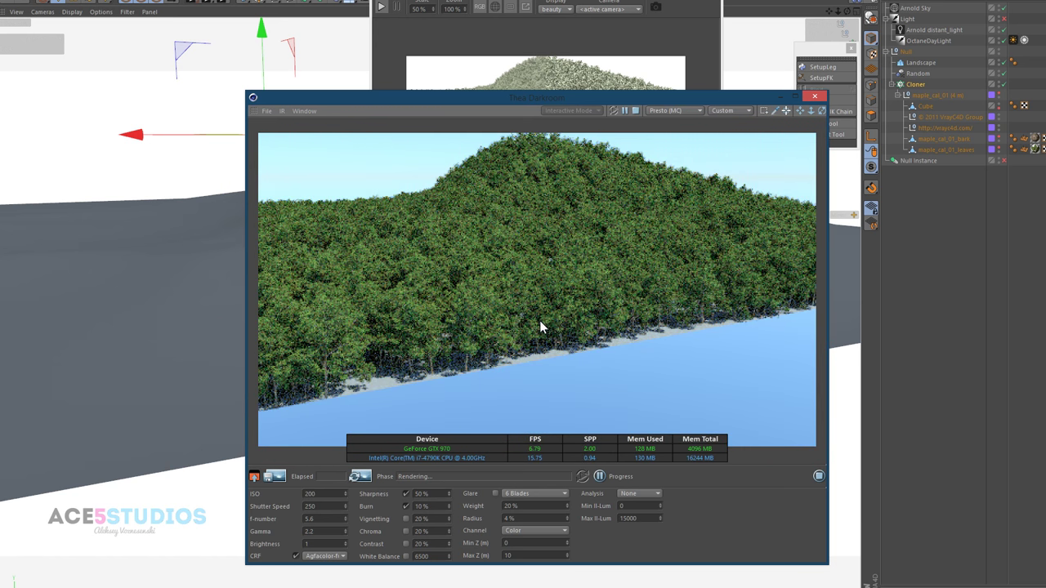
Step: Try an ISO of 400 for the Thea interactive render and settle on 300
{"action": "mouse_move", "coordinate": [543, 337]}
{"action": "left_mouse_down"}
{"action": "mouse_move", "coordinate": [526, 340]}
{"action": "mouse_move", "coordinate": [557, 339]}
{"action": "mouse_move", "coordinate": [551, 347]}
{"action": "left_mouse_up"}
{"action": "double_click", "coordinate": [325, 496]}
{"action": "type", "text": "400"}
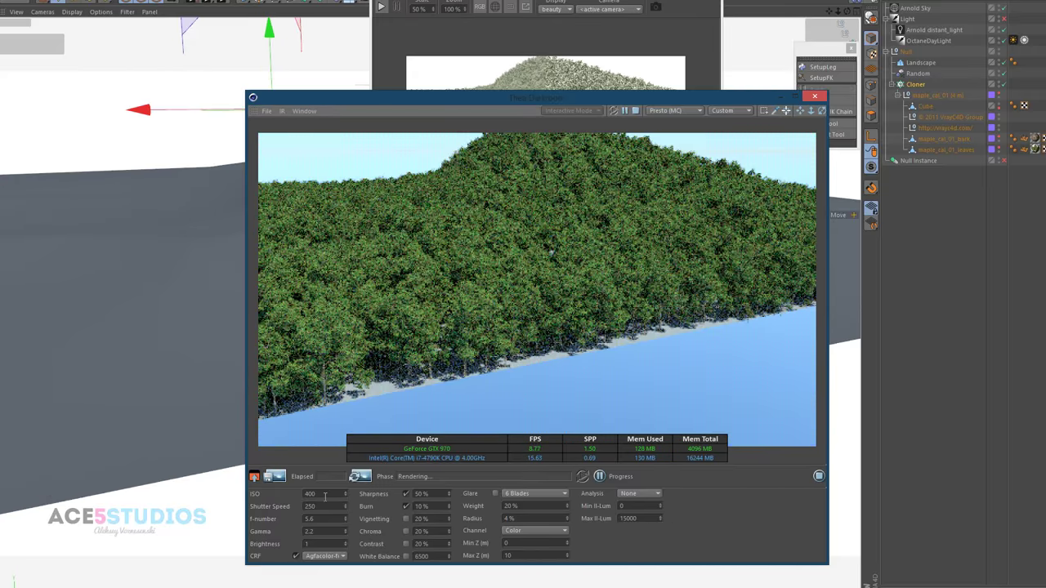
{"action": "double_click", "coordinate": [326, 496]}
{"action": "type", "text": "300"}
Step: Examine the shoreline trees and forested hill from low and raised viewpoints in the Thea interactive render
{"action": "left_click_drag", "start_coordinate": [591, 320], "coordinate": [479, 401]}
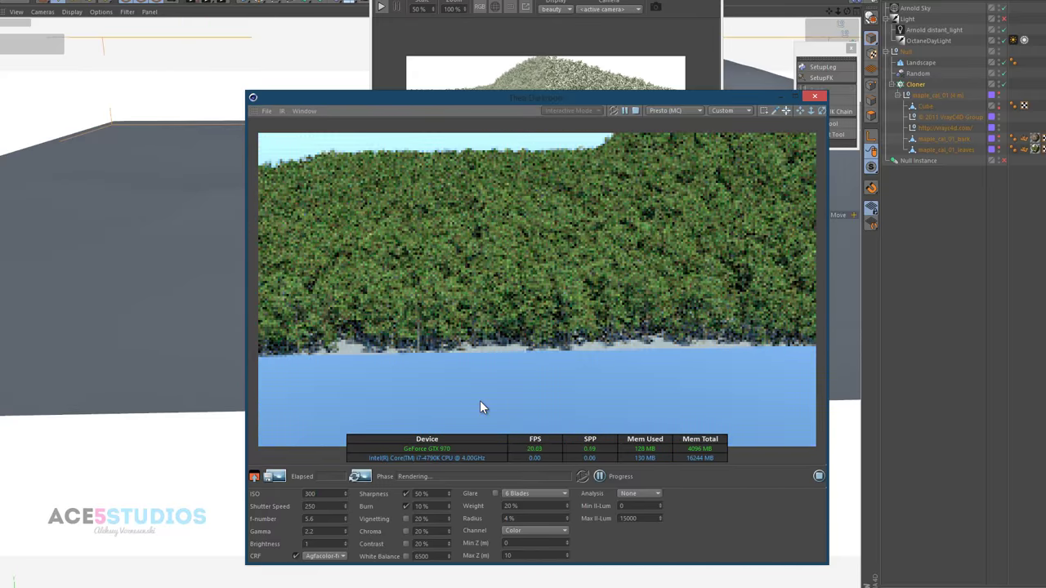
{"action": "left_click_drag", "start_coordinate": [508, 347], "coordinate": [625, 309]}
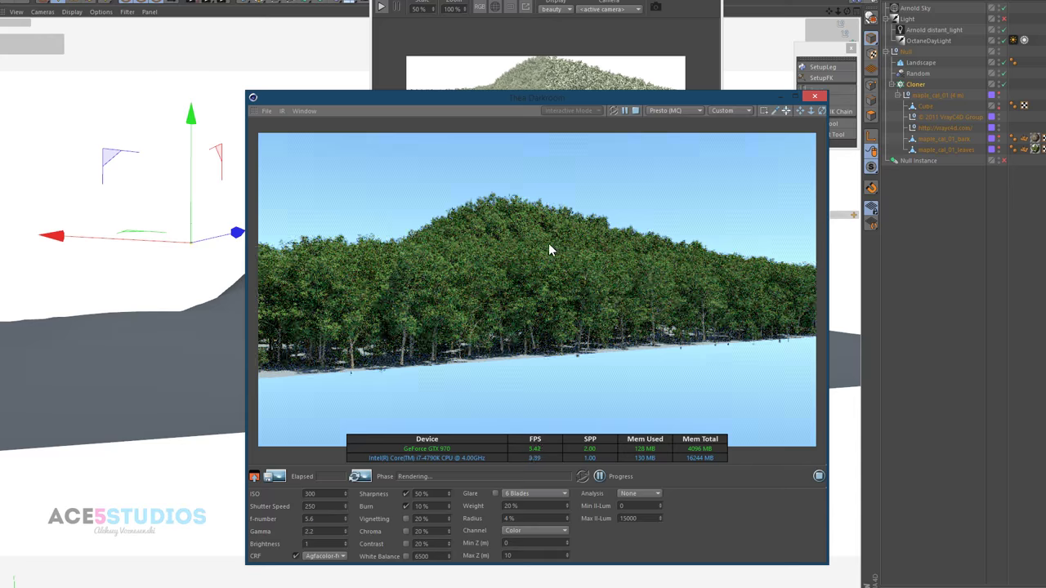
{"action": "left_click_drag", "start_coordinate": [550, 248], "coordinate": [518, 281]}
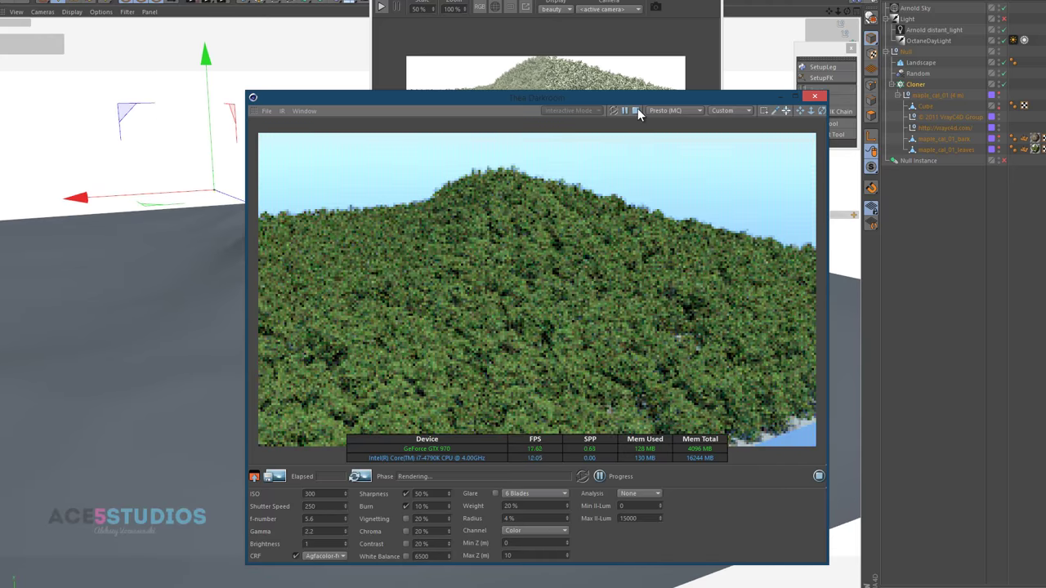
Step: Restart the Thea interactive render, move the Darkroom window to uncover the Octane render, and inspect the forest from other angles
{"action": "left_click", "coordinate": [637, 109]}
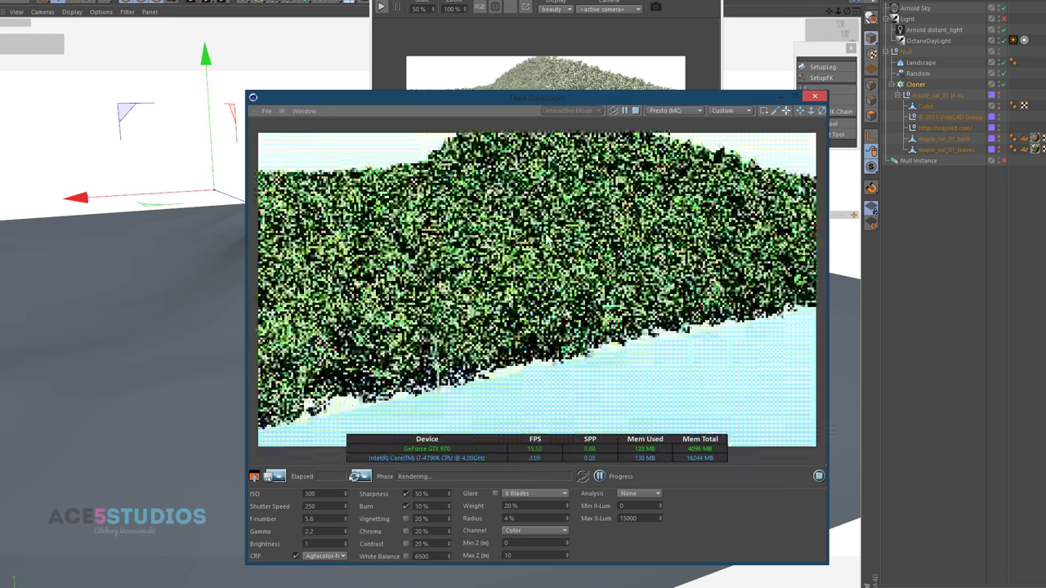
{"action": "left_click_drag", "start_coordinate": [530, 214], "coordinate": [540, 258]}
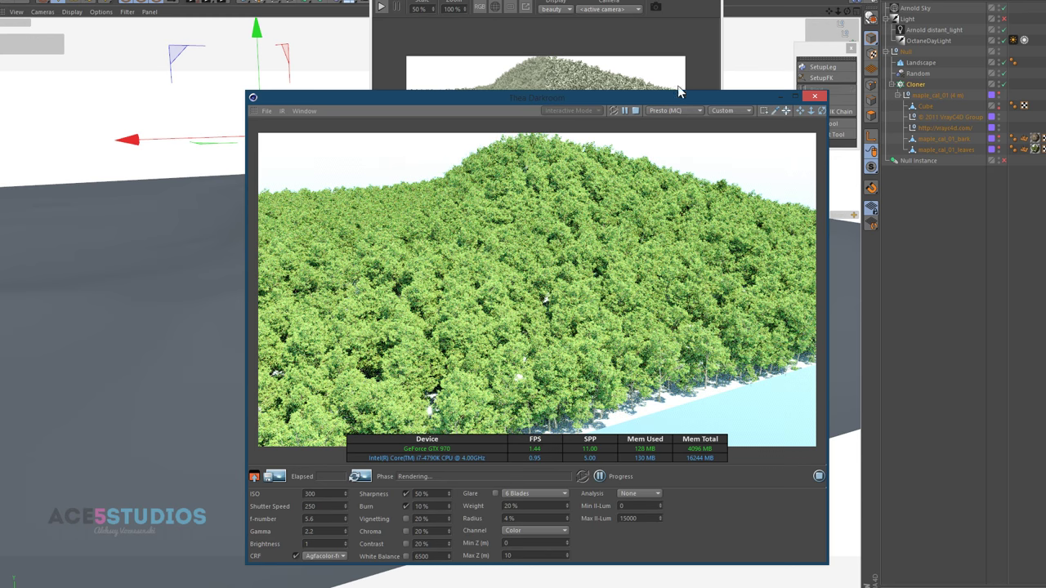
{"action": "left_click_drag", "start_coordinate": [484, 96], "coordinate": [554, 85]}
{"action": "left_click_drag", "start_coordinate": [506, 341], "coordinate": [463, 305], "text": "alt"}
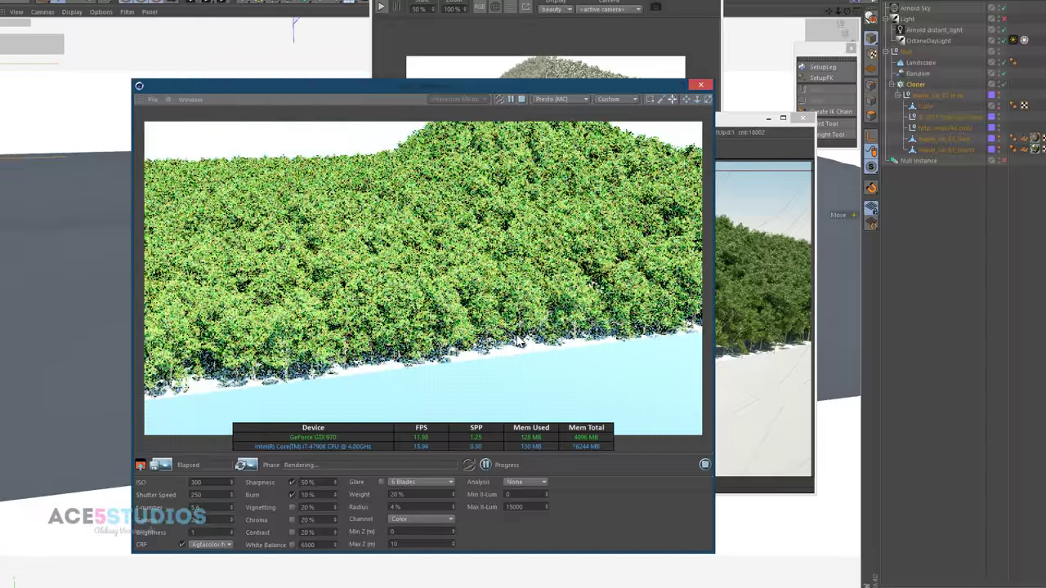